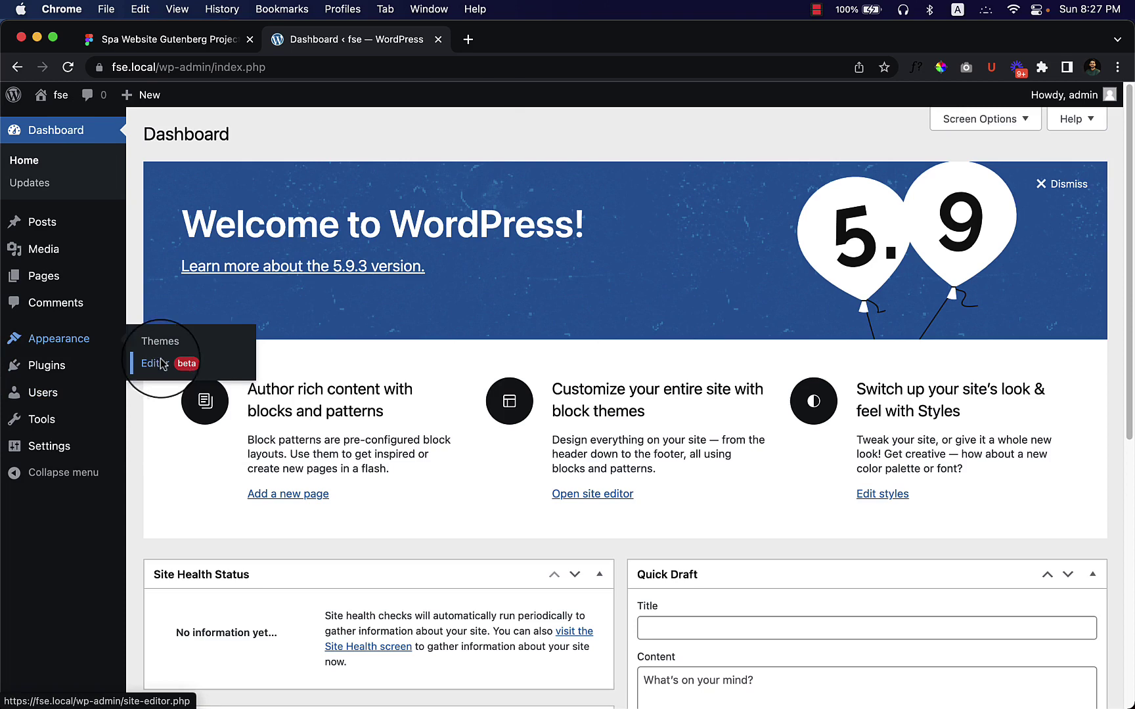
Step: Open a blank browser page, then return to the fse dashboard and select its site address
{"action": "left_click", "coordinate": [469, 41]}
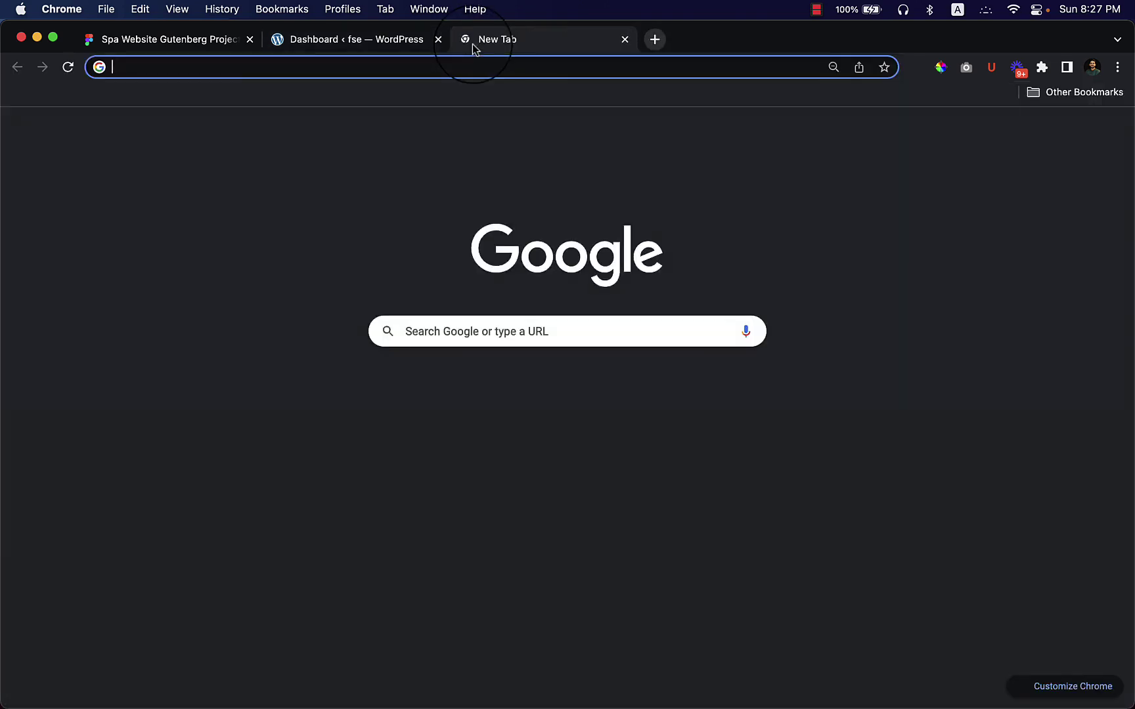
{"action": "left_click", "coordinate": [355, 40]}
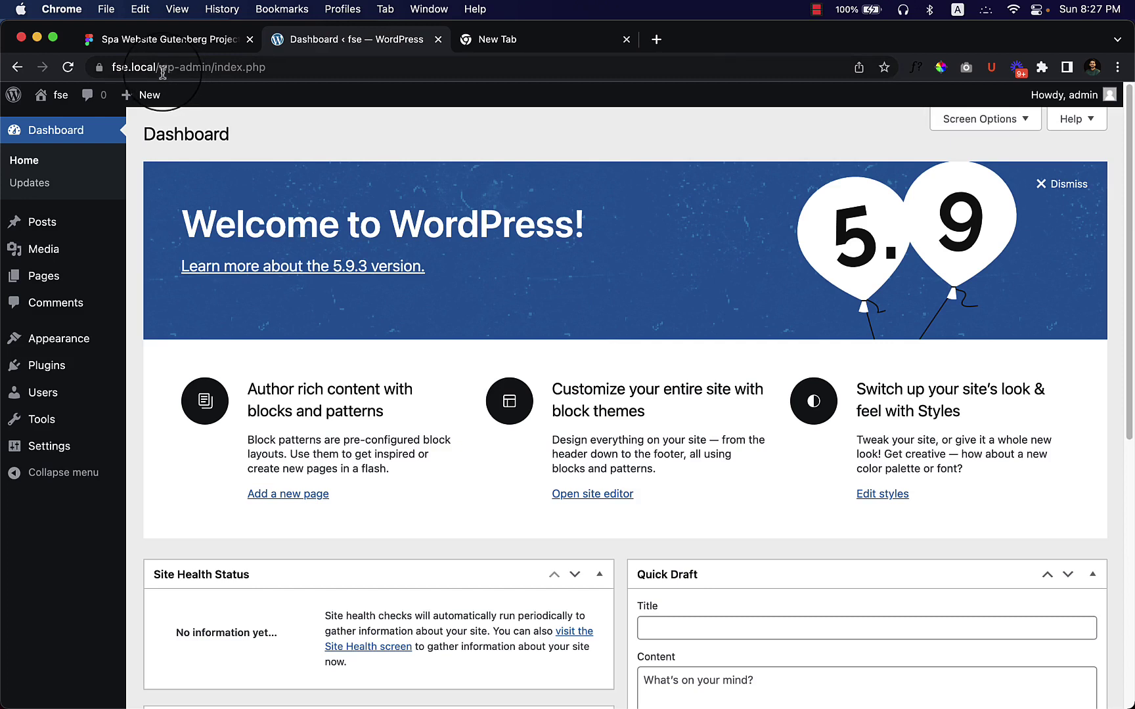
{"action": "mouse_move", "coordinate": [163, 73]}
{"action": "left_mouse_down"}
{"action": "mouse_move", "coordinate": [144, 75]}
{"action": "mouse_move", "coordinate": [195, 69]}
{"action": "left_mouse_up"}
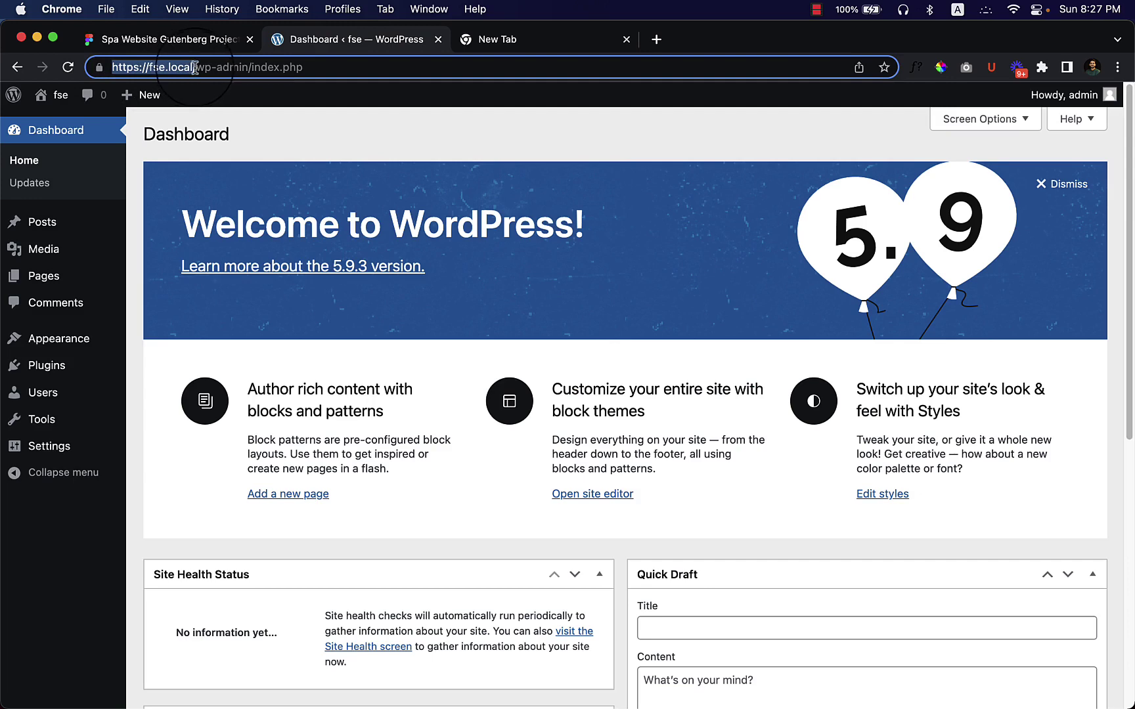
{"action": "mouse_move", "coordinate": [60, 339]}
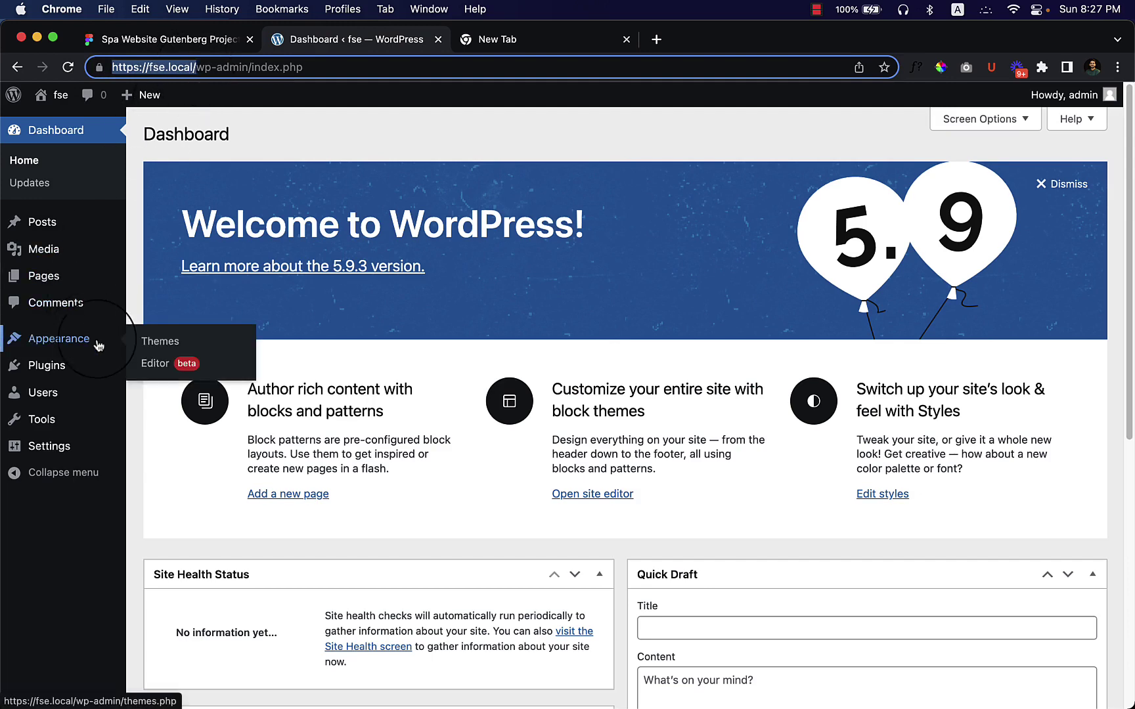
Step: Clear the blank page's address bar and bring up Local's fse site overview
{"action": "left_click", "coordinate": [562, 42]}
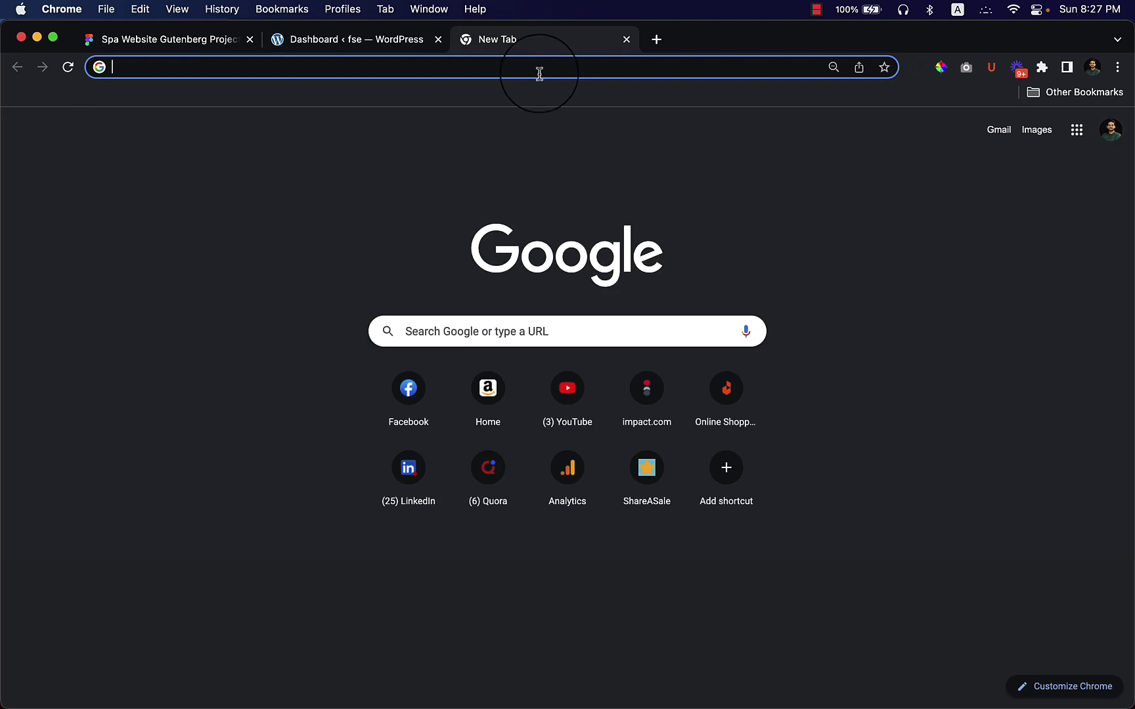
{"action": "left_click", "coordinate": [538, 71]}
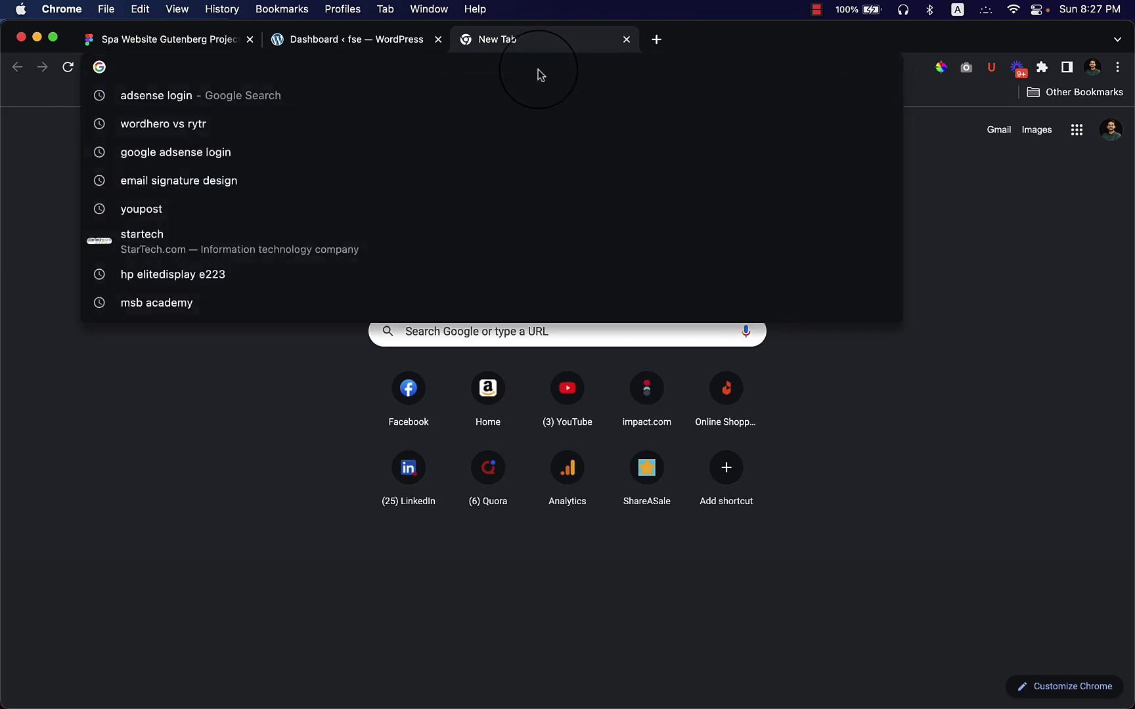
{"action": "type", "text": "as"}
{"action": "key", "text": "BackSpace"}
{"action": "key", "text": "BackSpace"}
{"action": "left_click", "coordinate": [332, 214]}
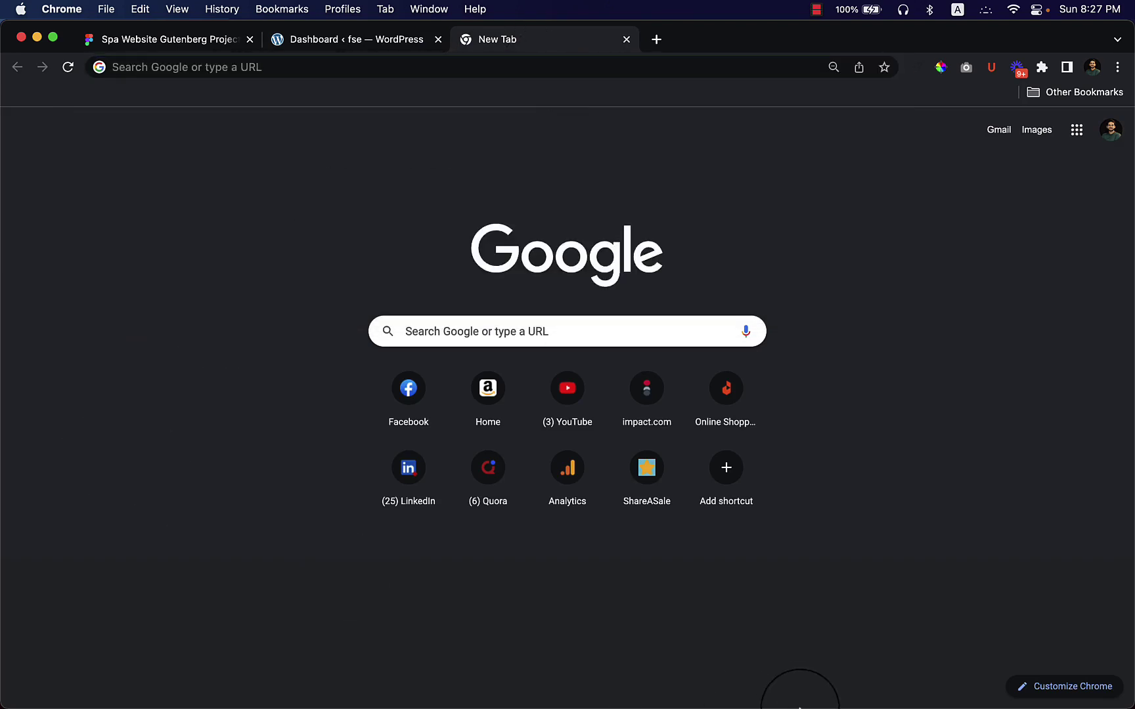
{"action": "mouse_move", "coordinate": [798, 706]}
{"action": "left_click", "coordinate": [733, 667]}
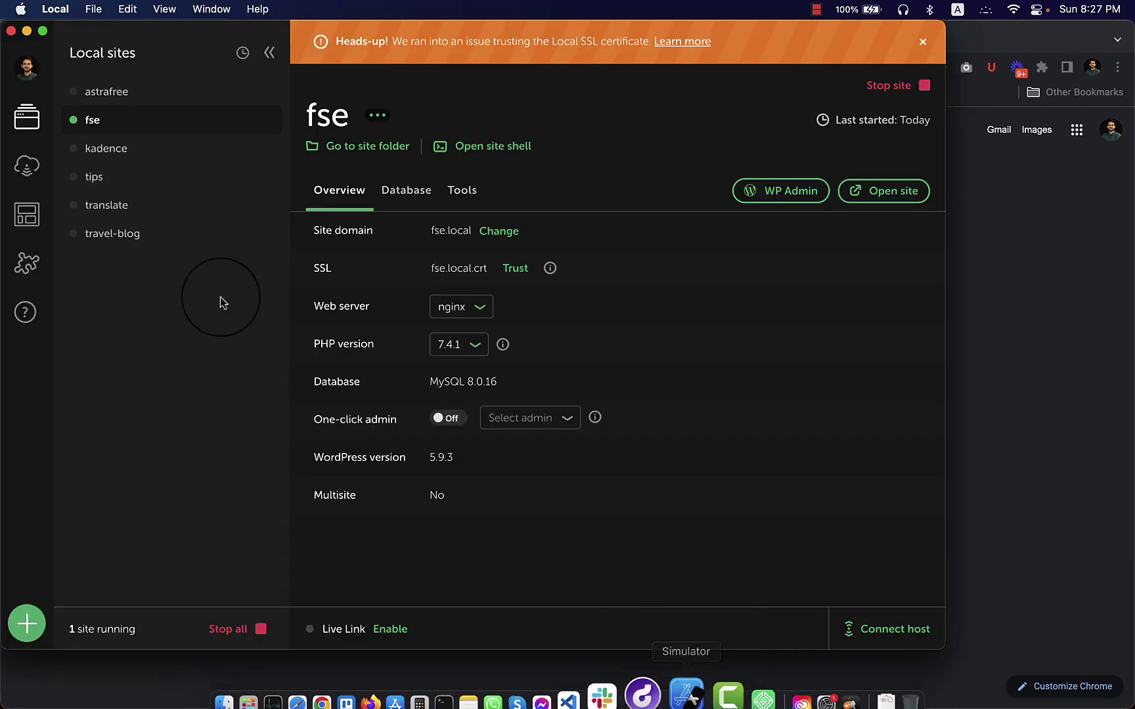
Step: Select the astrafree site in Local and start it
{"action": "left_click", "coordinate": [169, 96]}
{"action": "left_click", "coordinate": [781, 155]}
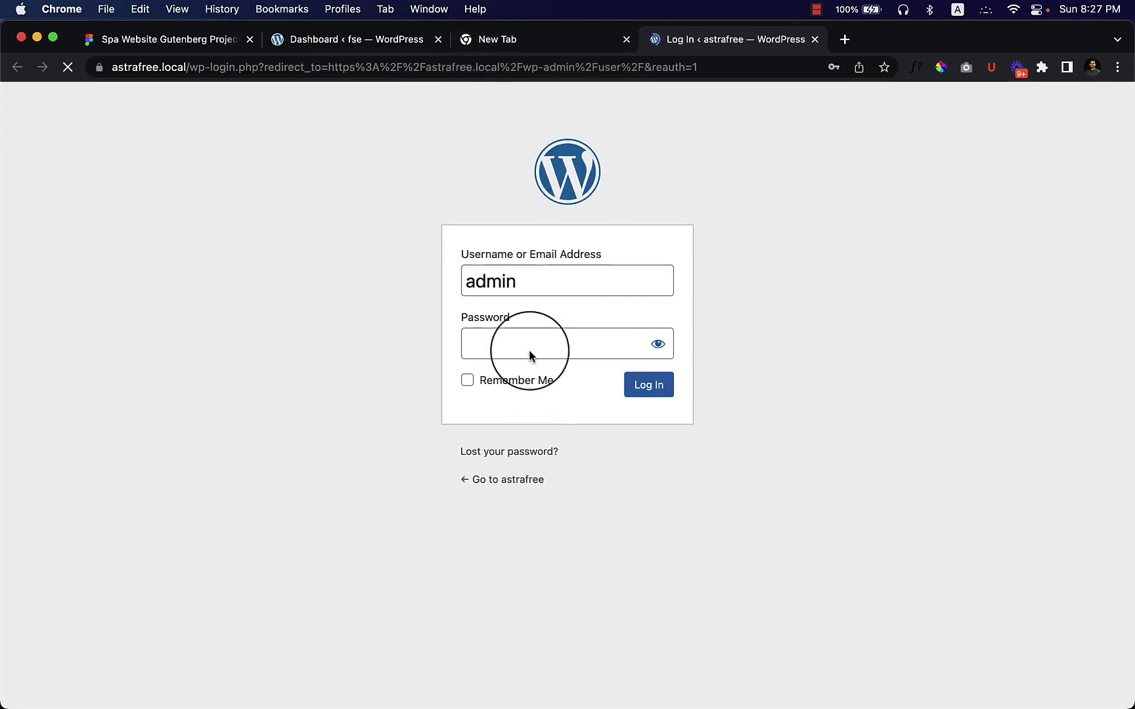
Step: Log in to astrafree with the saved password and Remember Me ticked, then close the blank page
{"action": "left_click", "coordinate": [530, 343]}
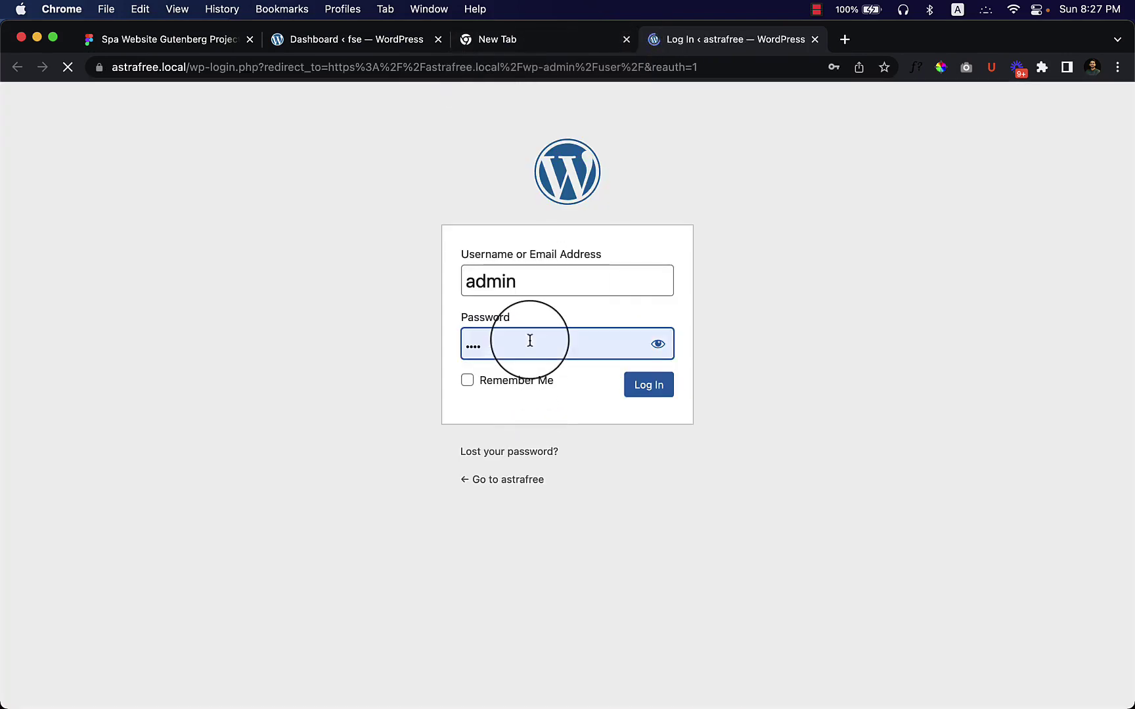
{"action": "type", "text": "•••••••"}
{"action": "left_click_drag", "start_coordinate": [523, 345], "coordinate": [585, 346]}
{"action": "key", "text": "BackSpace"}
{"action": "left_click", "coordinate": [331, 385]}
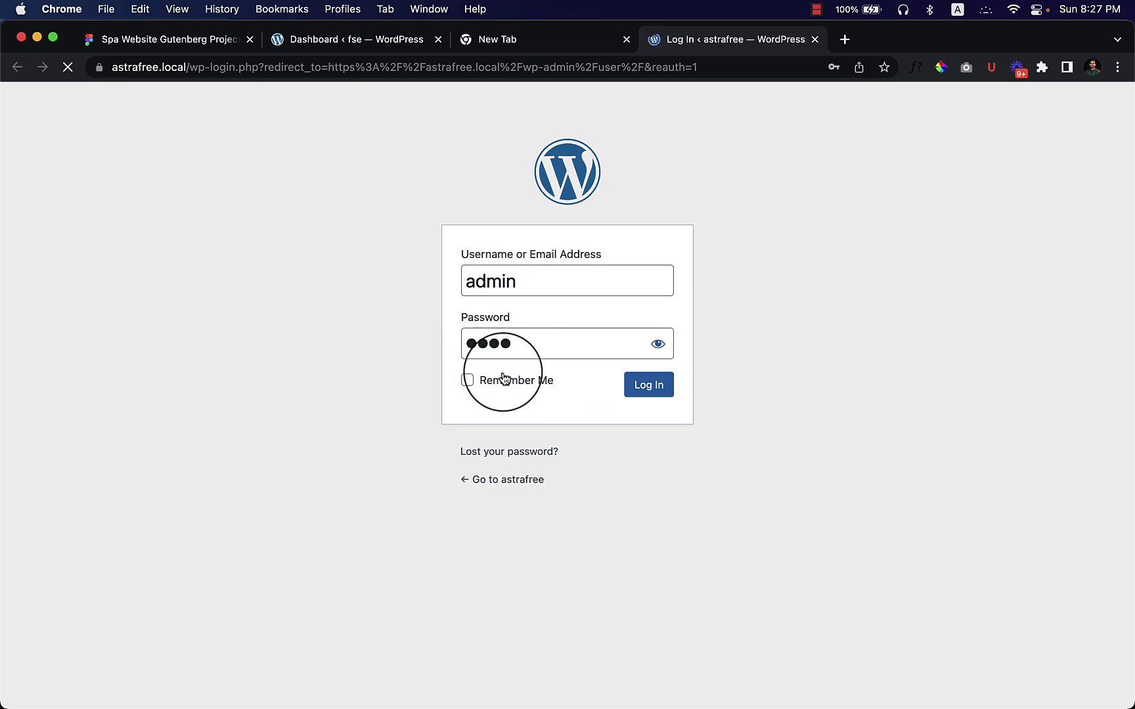
{"action": "left_click", "coordinate": [503, 380]}
{"action": "left_click", "coordinate": [640, 390]}
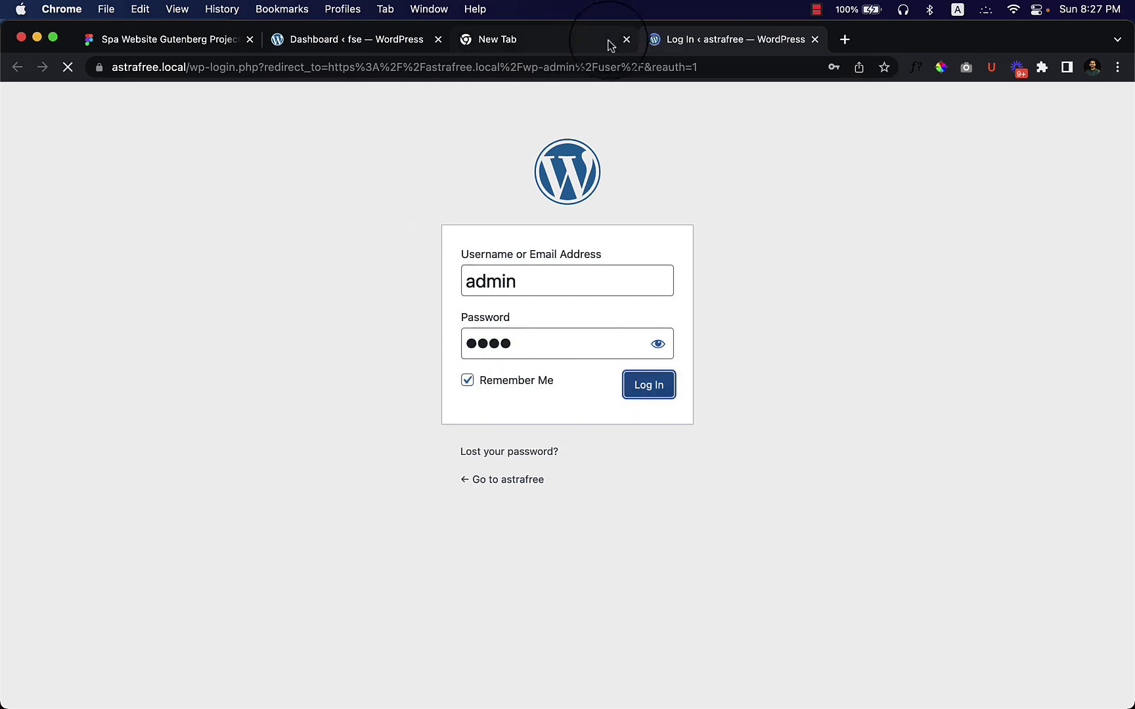
{"action": "left_click", "coordinate": [608, 46]}
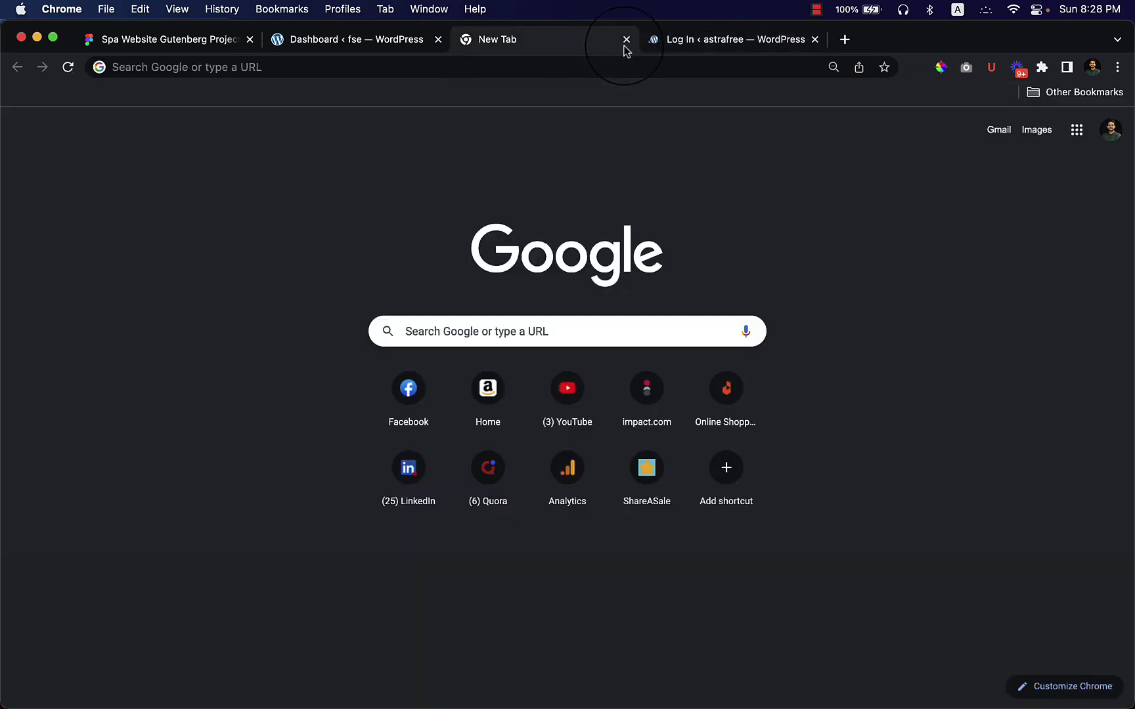
{"action": "left_click", "coordinate": [625, 41]}
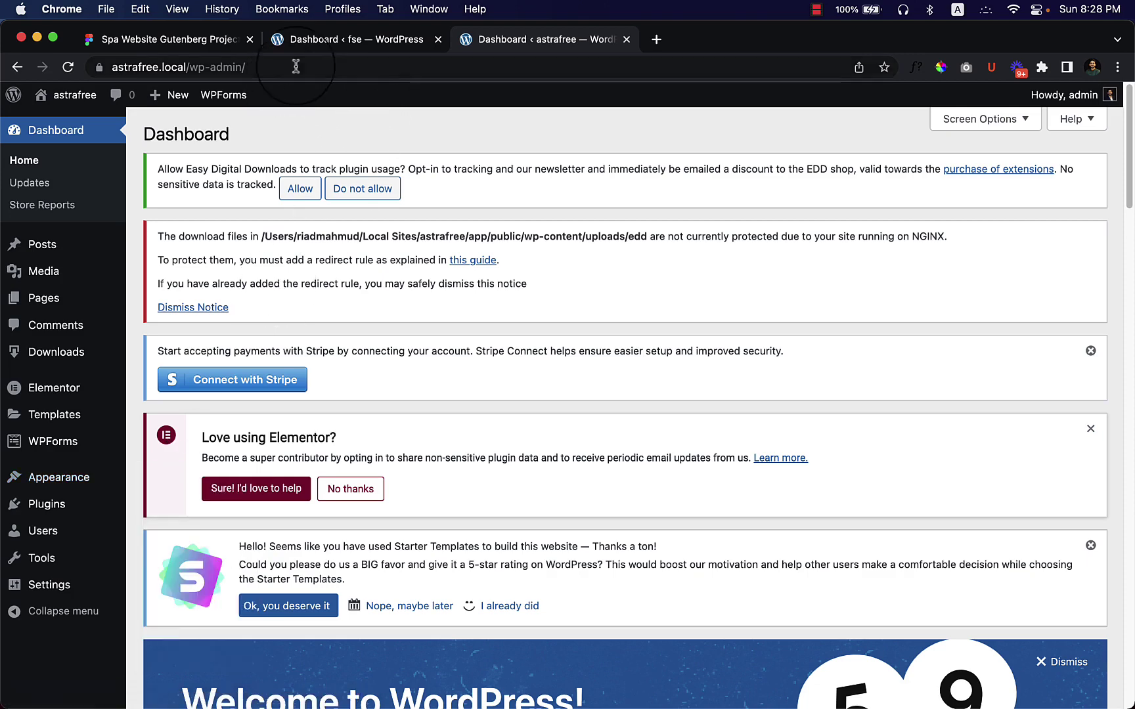
{"action": "left_click", "coordinate": [314, 39]}
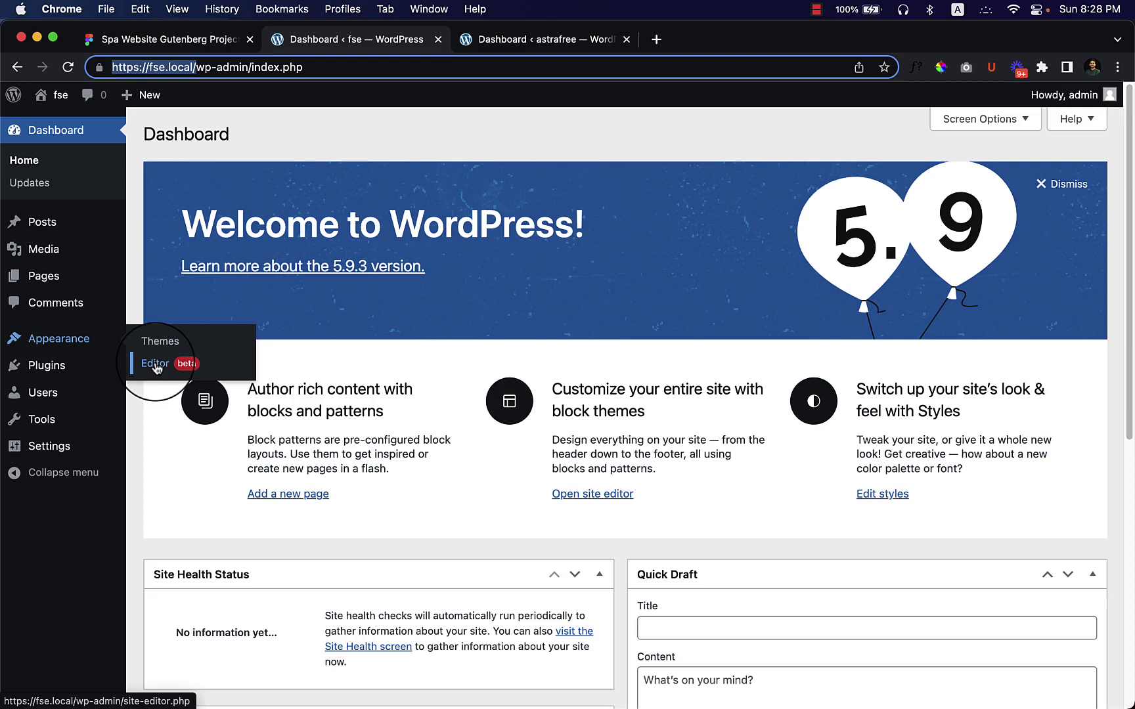
{"action": "mouse_move", "coordinate": [58, 339]}
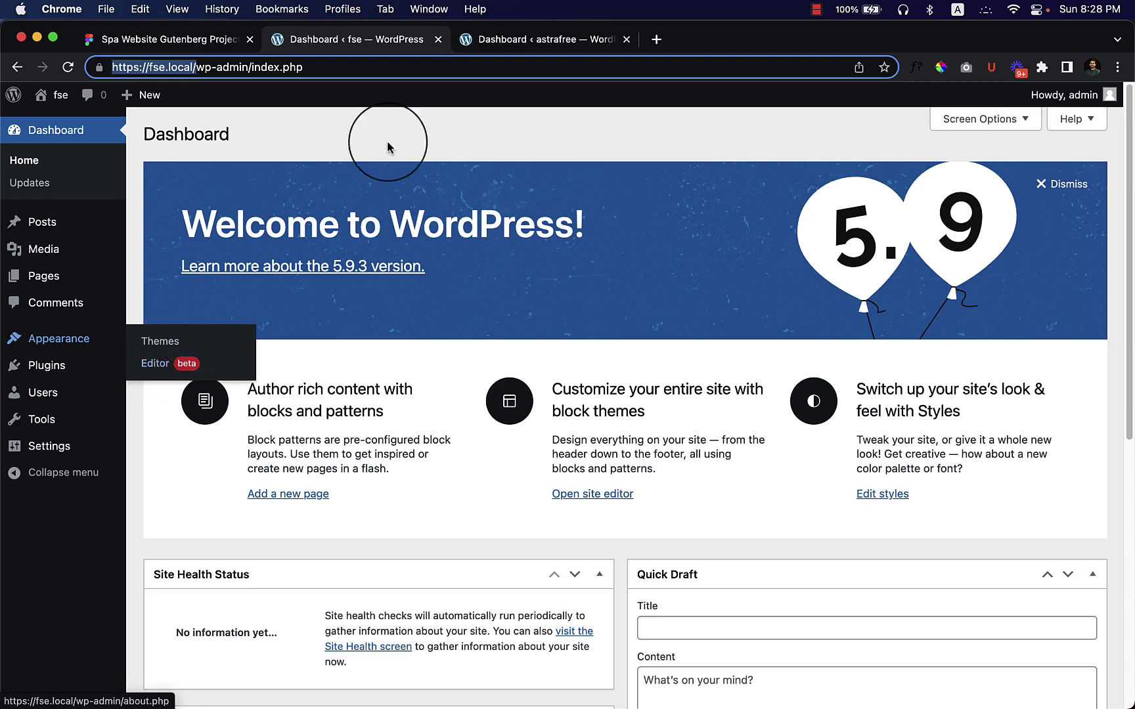
{"action": "left_click", "coordinate": [506, 41]}
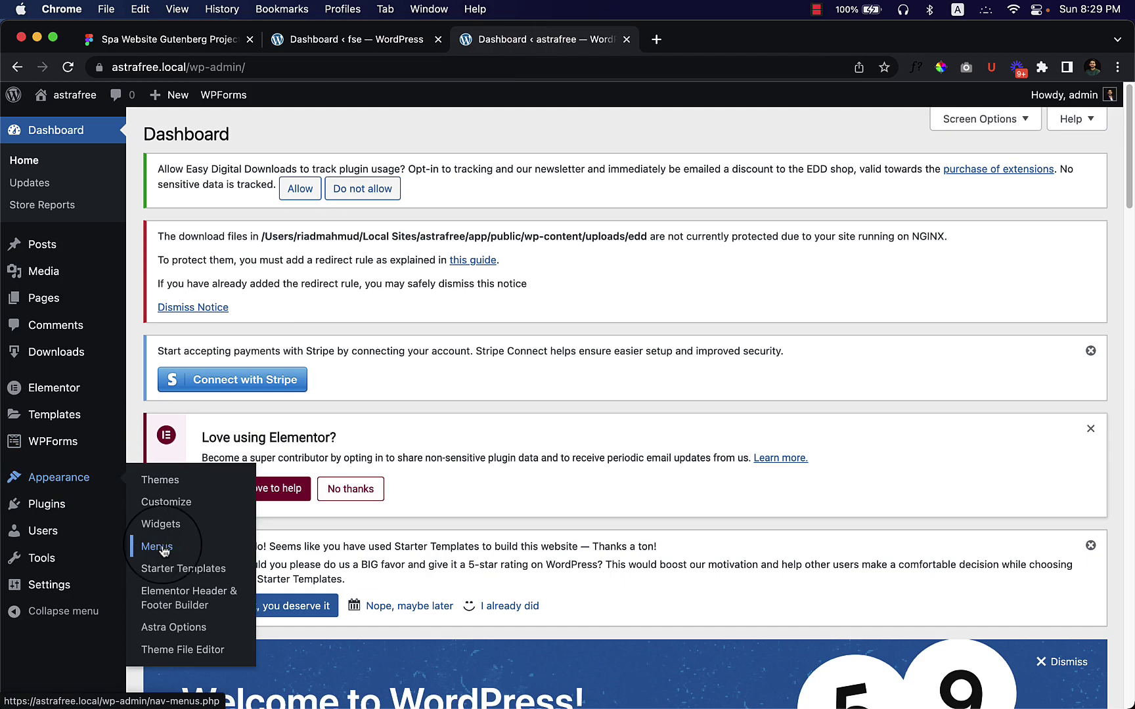
{"action": "left_click", "coordinate": [363, 41]}
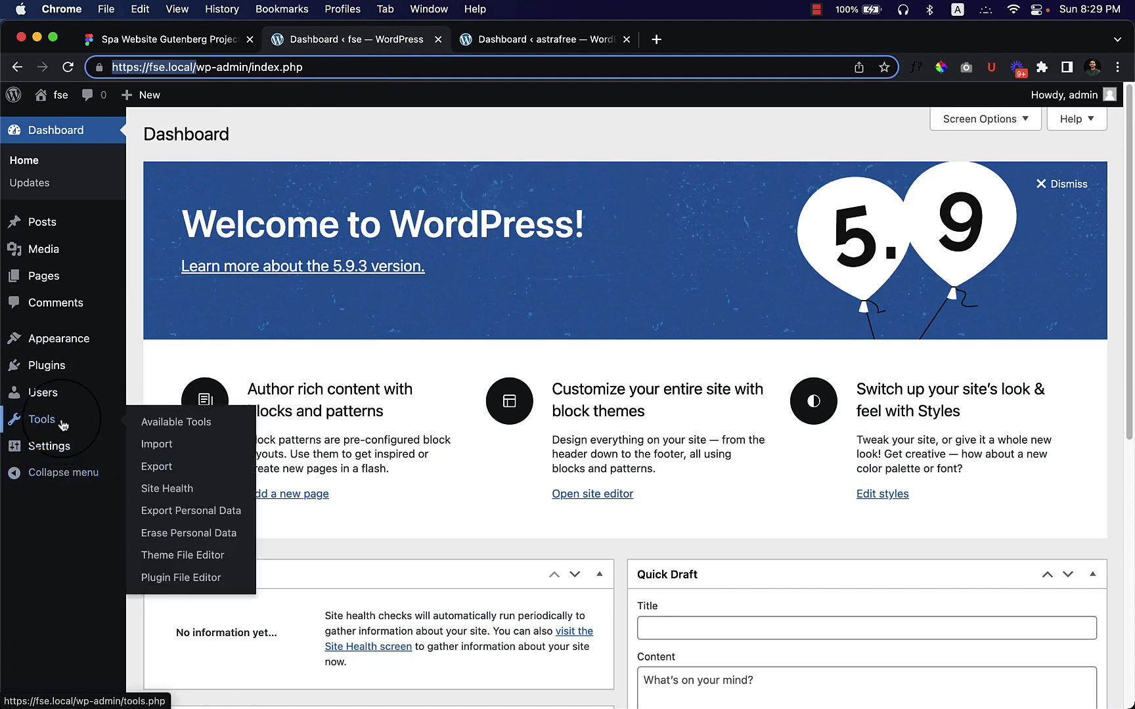
{"action": "left_click", "coordinate": [553, 41]}
{"action": "mouse_move", "coordinate": [59, 477]}
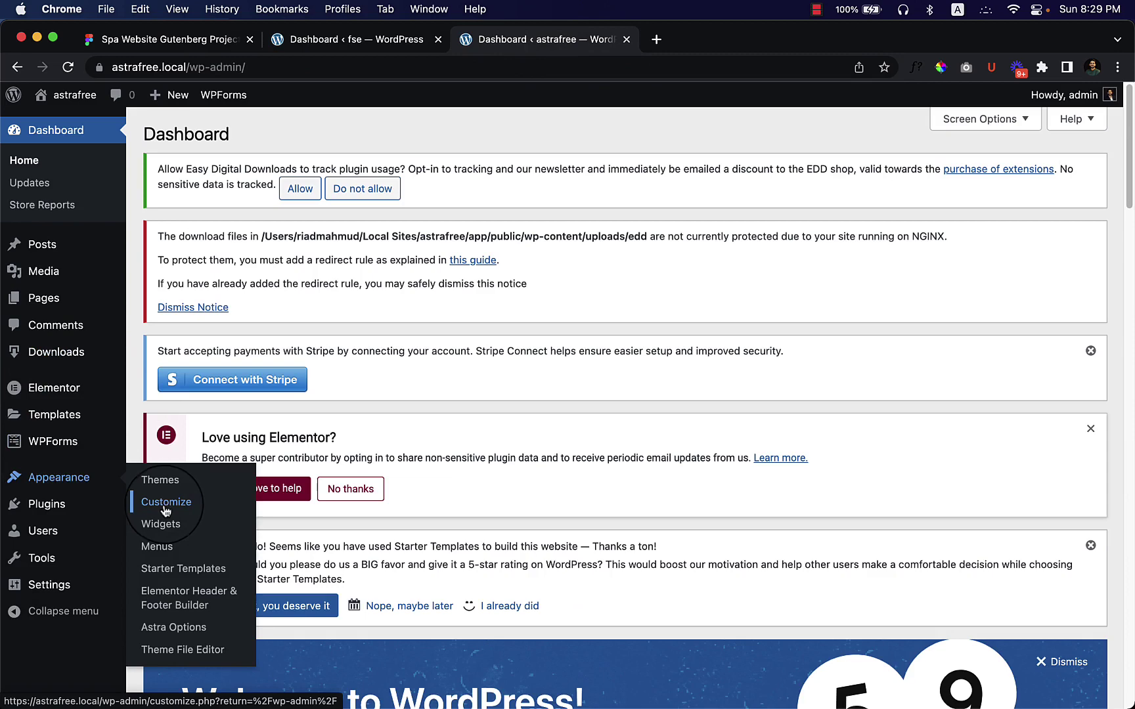
Step: Open astrafree's Appearance > Customize, close the autosave notice, then return to the fse dashboard
{"action": "left_click", "coordinate": [165, 510]}
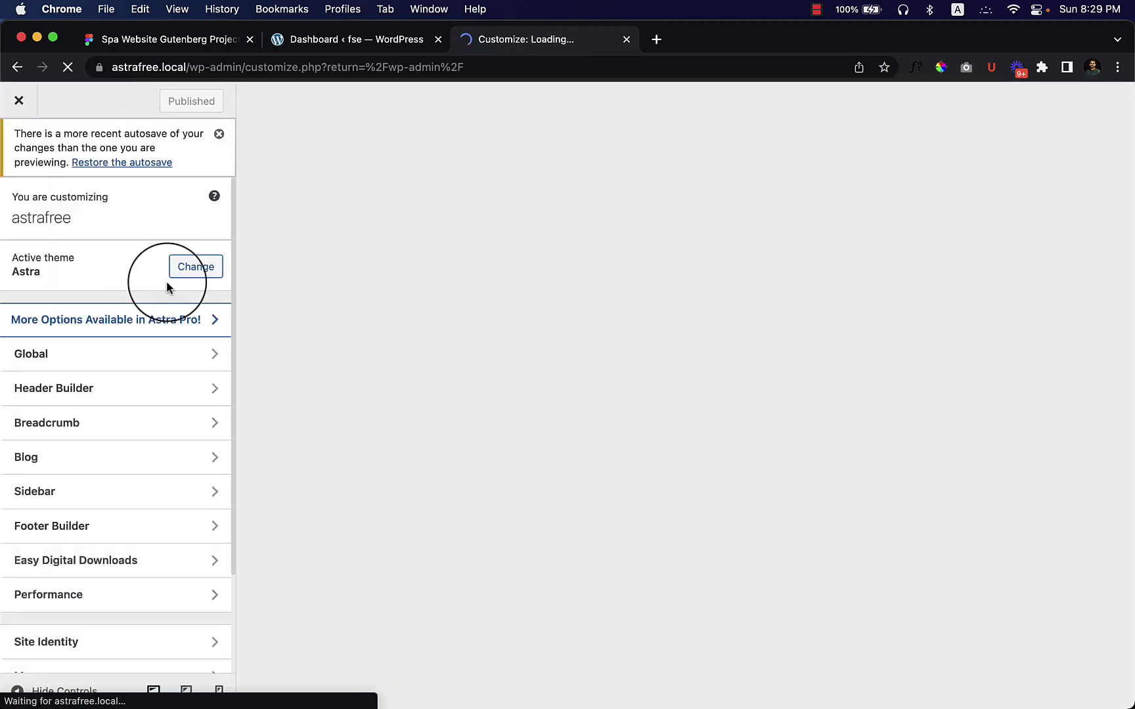
{"action": "left_click", "coordinate": [218, 134]}
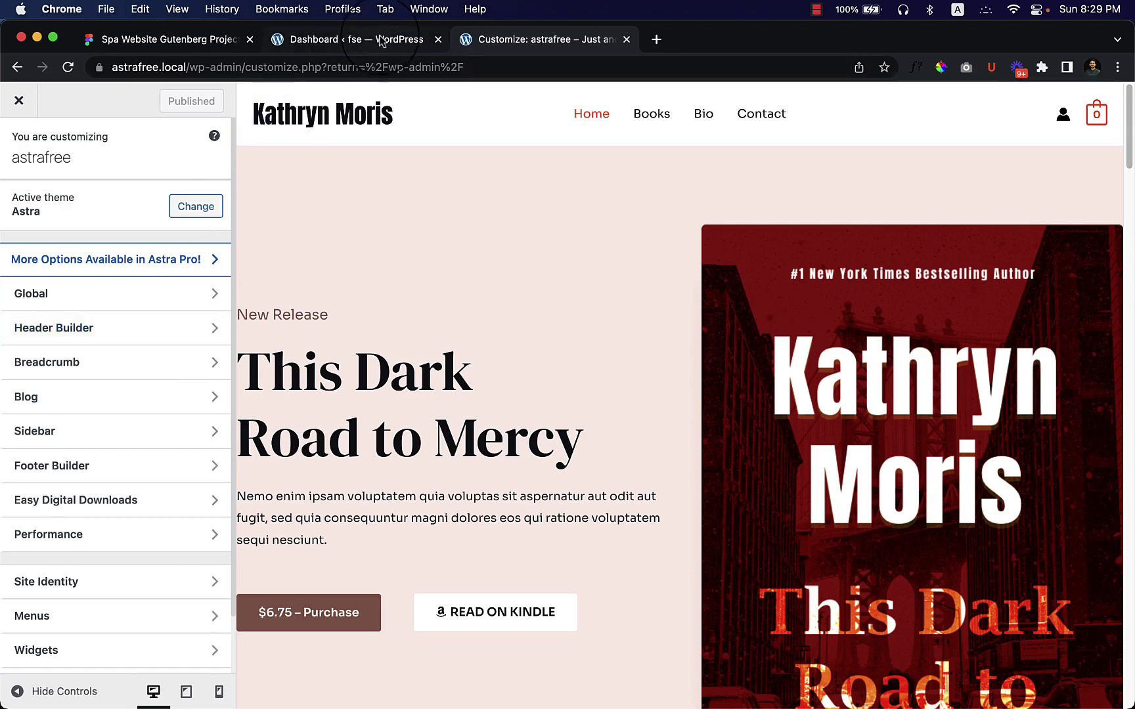
{"action": "left_click", "coordinate": [381, 39]}
{"action": "mouse_move", "coordinate": [59, 339]}
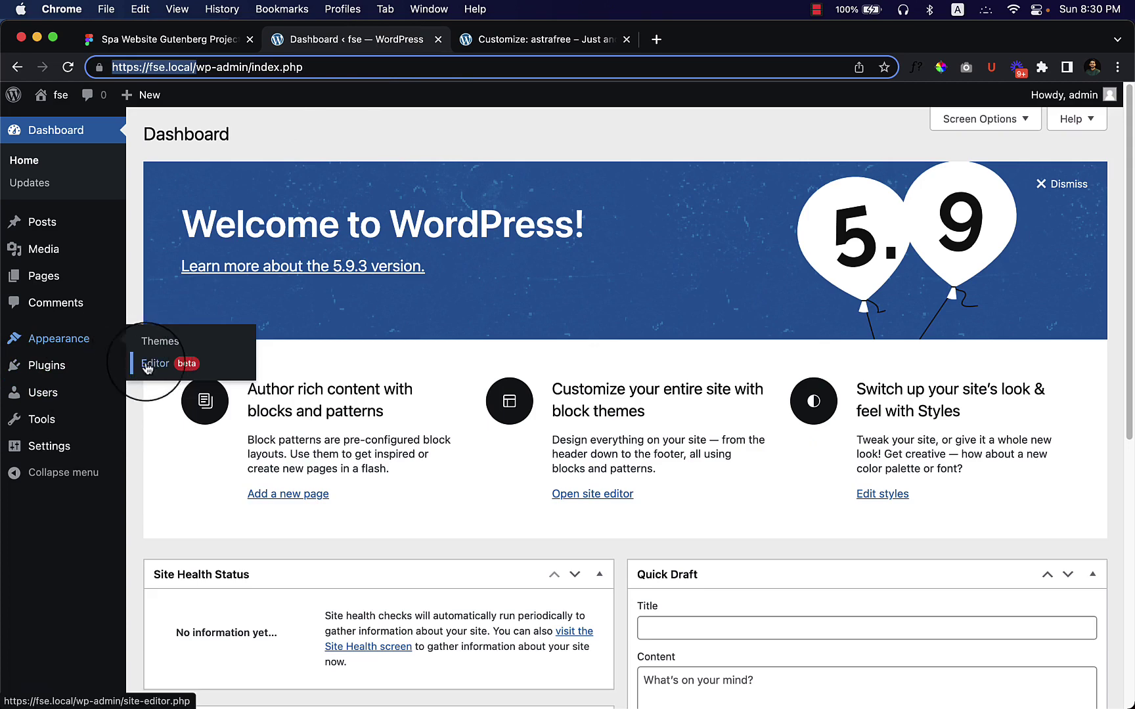
Step: Choose Appearance > Editor (beta) on the fse dashboard
{"action": "left_click", "coordinate": [165, 367]}
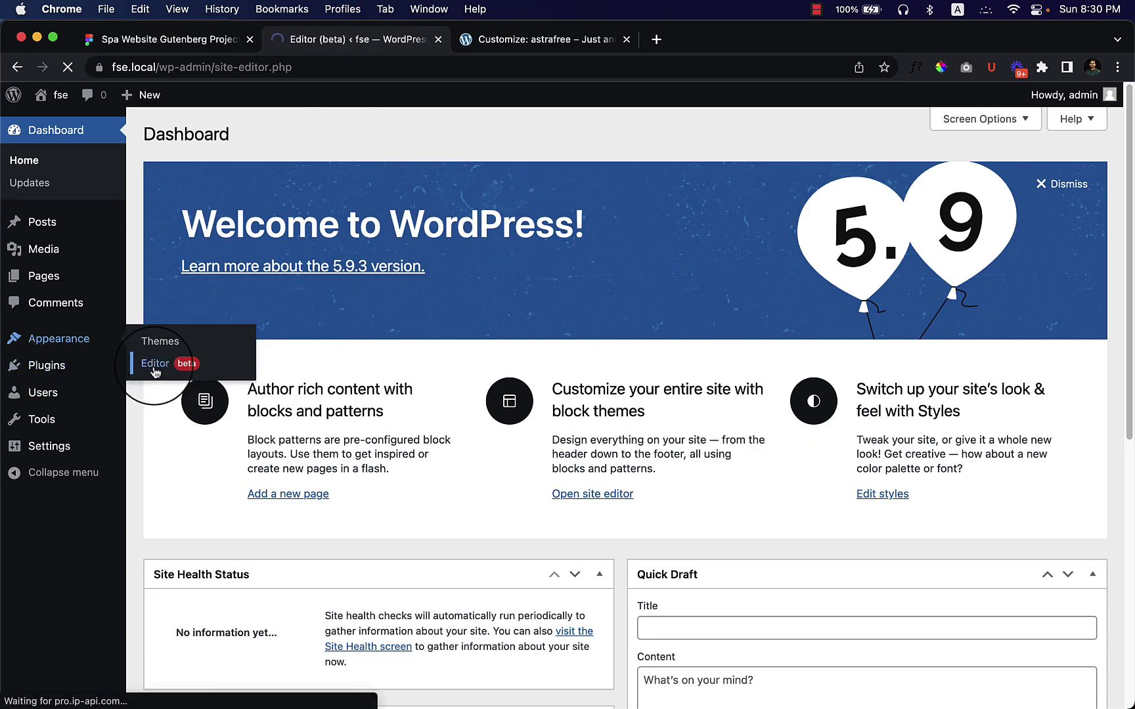